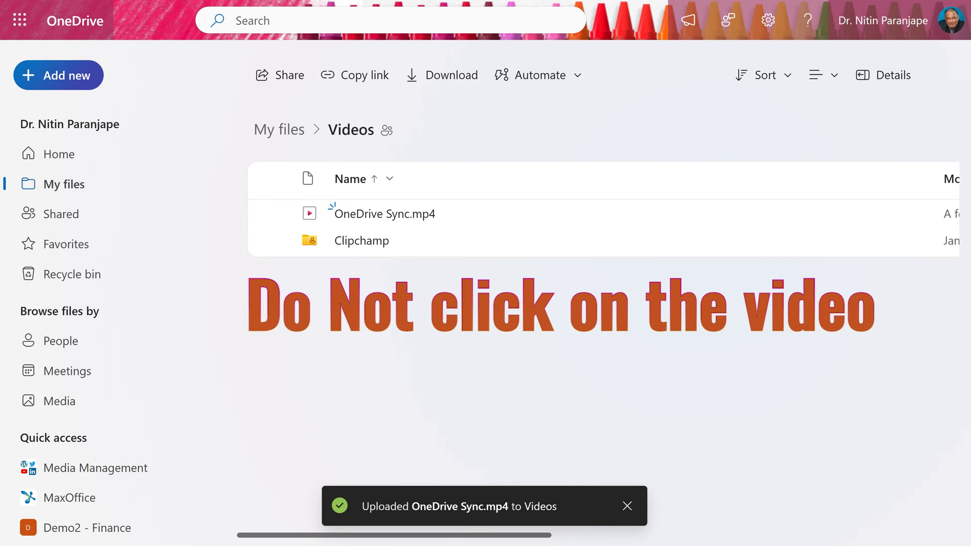
# Select OneDrive Sync.mp4 in OneDrive and bring up its actions to open it in Stream
pyautogui.click(274, 214)
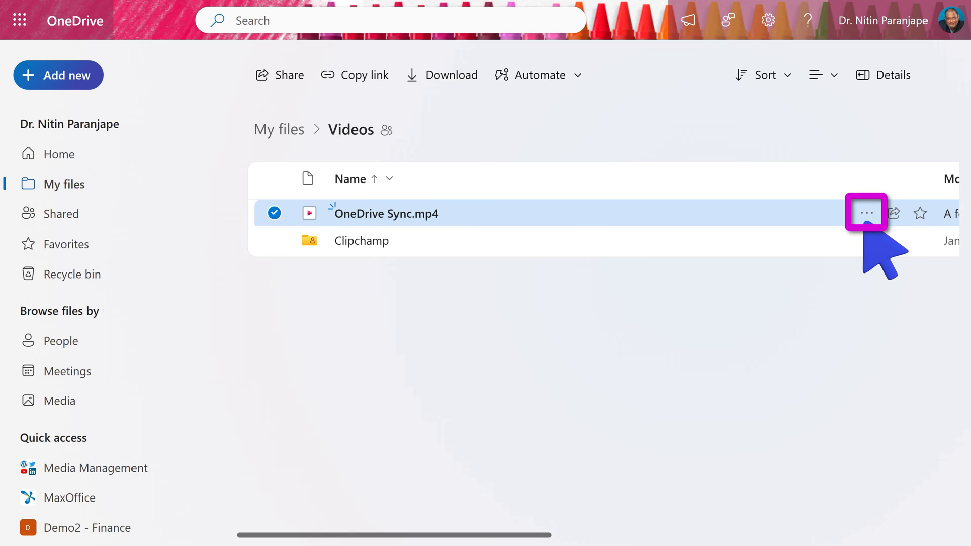
pyautogui.click(866, 214)
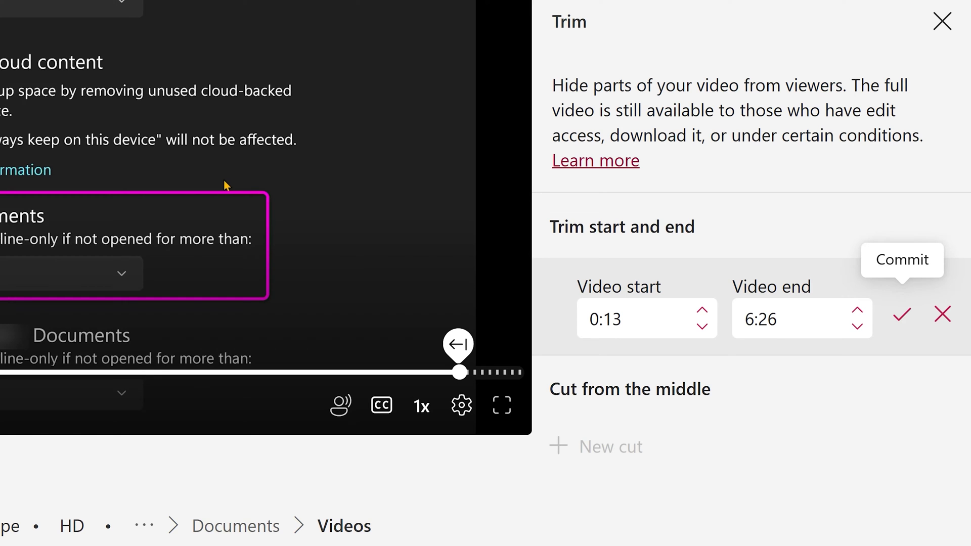
# Commit the 0:13–6:26 trim and drag the middle cut to end at 4:00 from 3:07
pyautogui.click(901, 314)
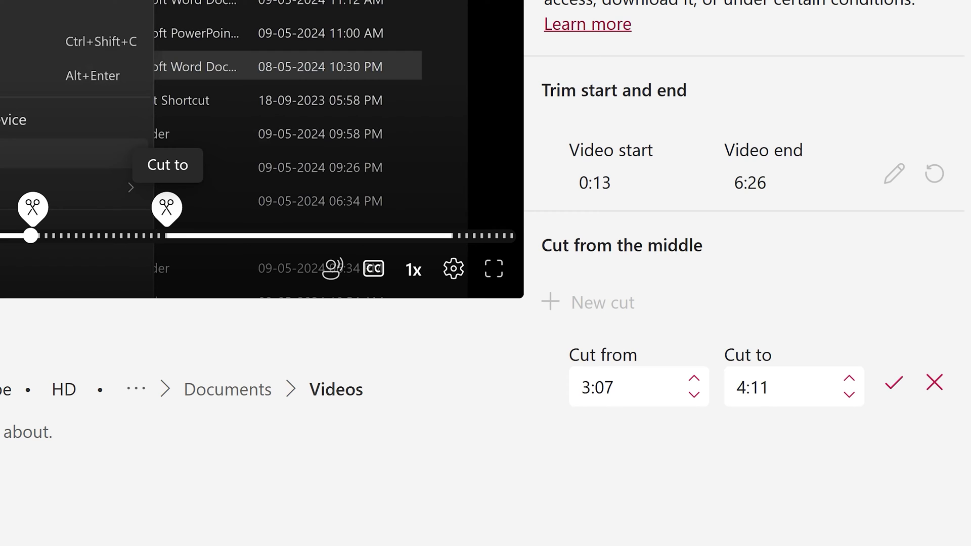
pyautogui.moveTo(166, 206); pyautogui.dragTo(143, 207)
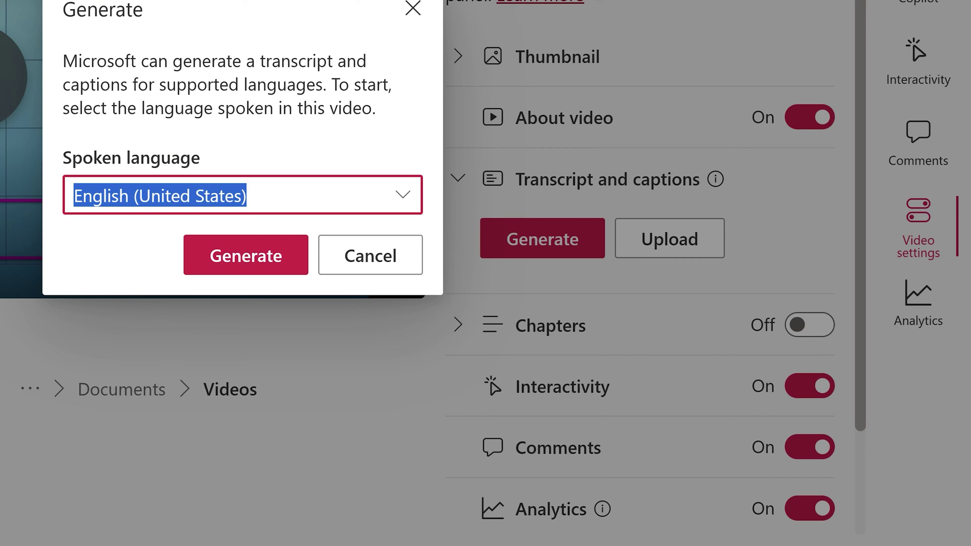
# Generate transcript and captions with English (India) as the spoken language
pyautogui.click(402, 196)
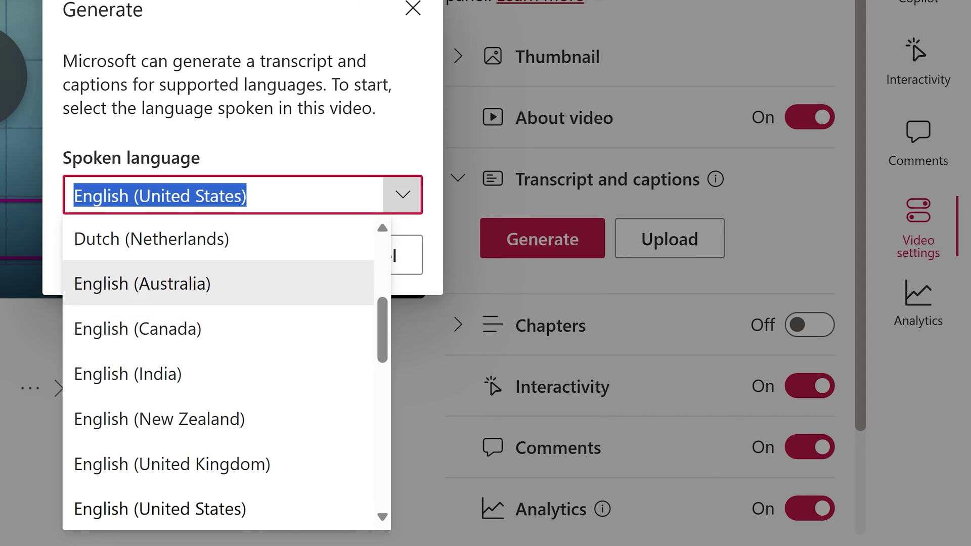
pyautogui.click(127, 374)
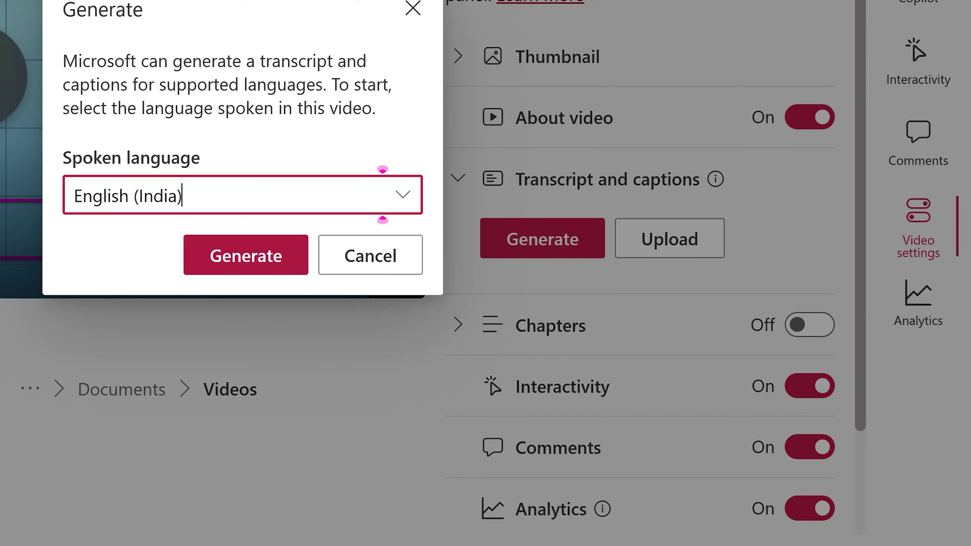
pyautogui.click(246, 256)
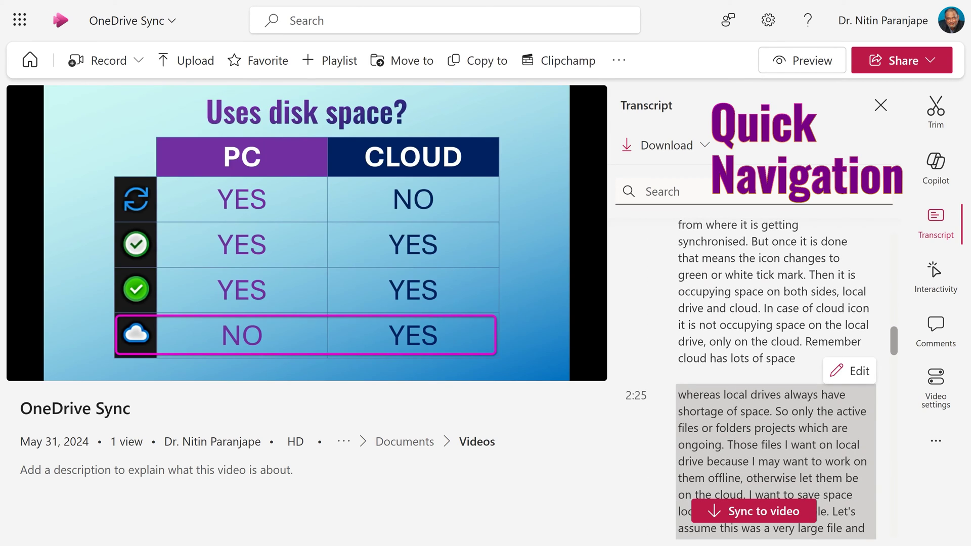
# Search the transcript for green tick and step through matches to the 1:56 passage
pyautogui.click(662, 191)
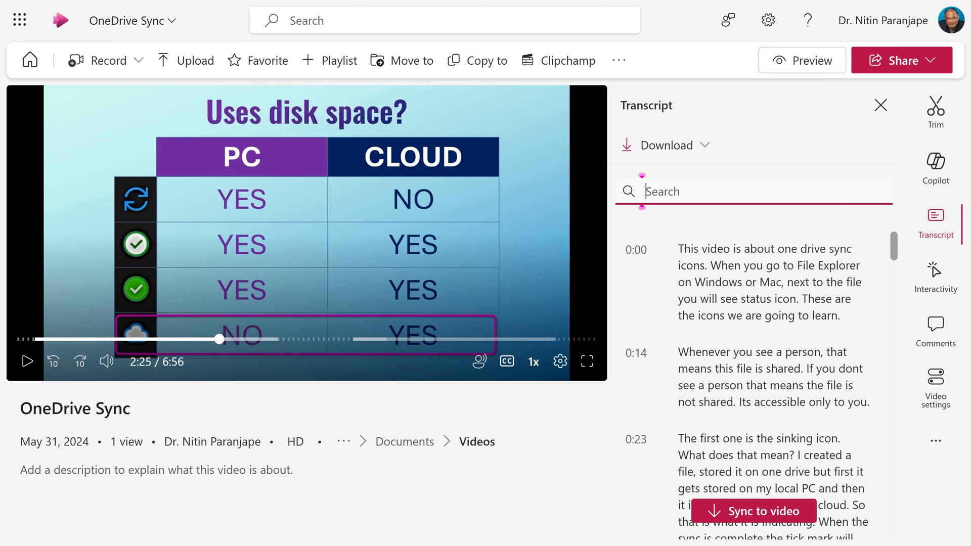
pyautogui.write('green')
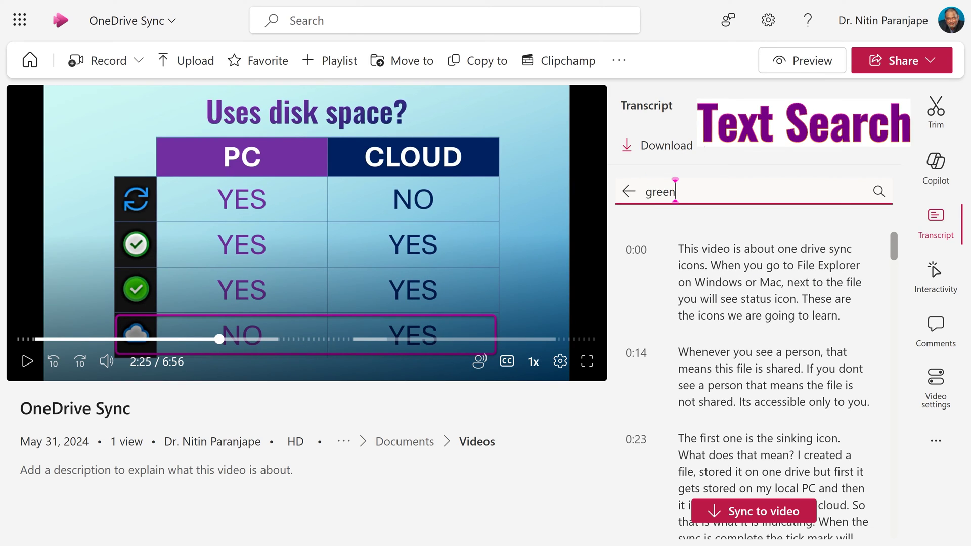
pyautogui.write(' tick')
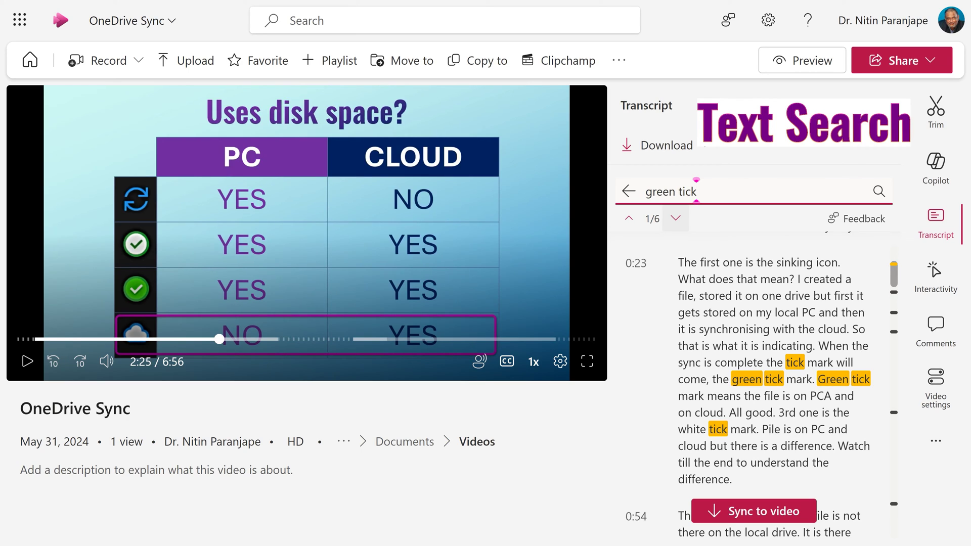
pyautogui.click(675, 219)
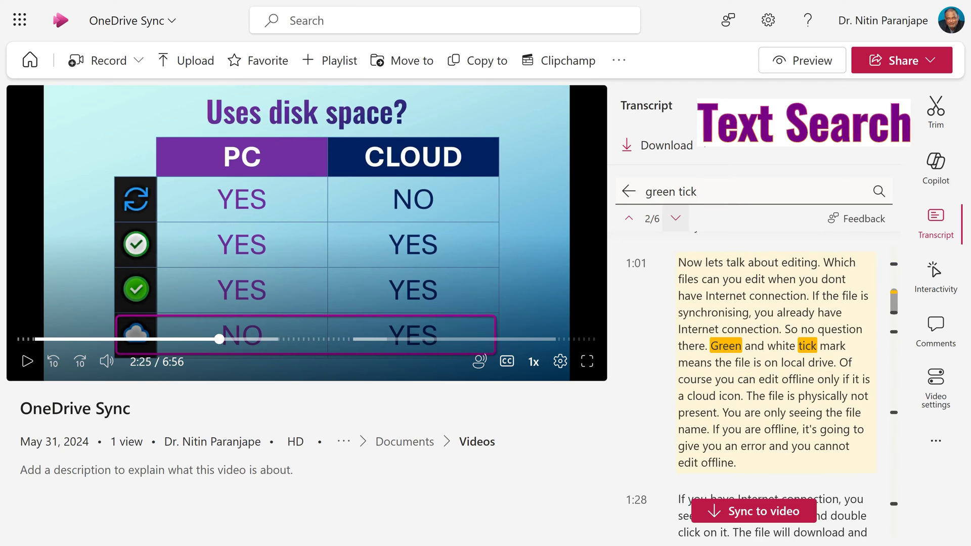
pyautogui.click(676, 218)
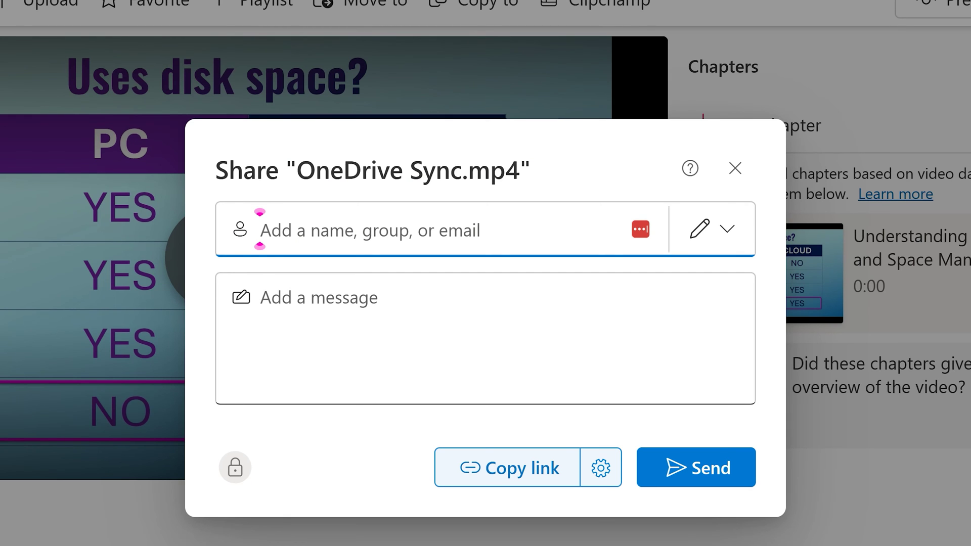
# Change the sharing link permission from Can edit to Can view for people you choose
pyautogui.click(602, 469)
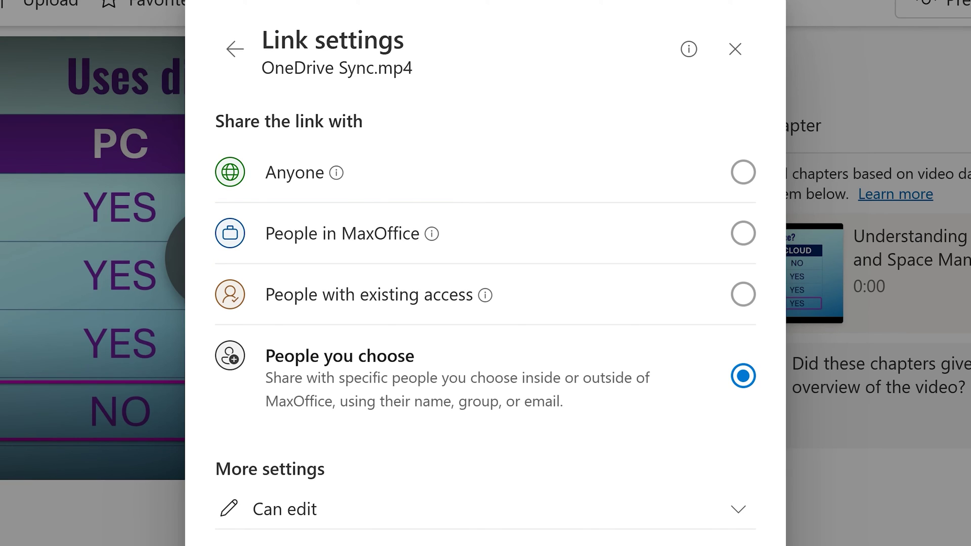
pyautogui.click(485, 509)
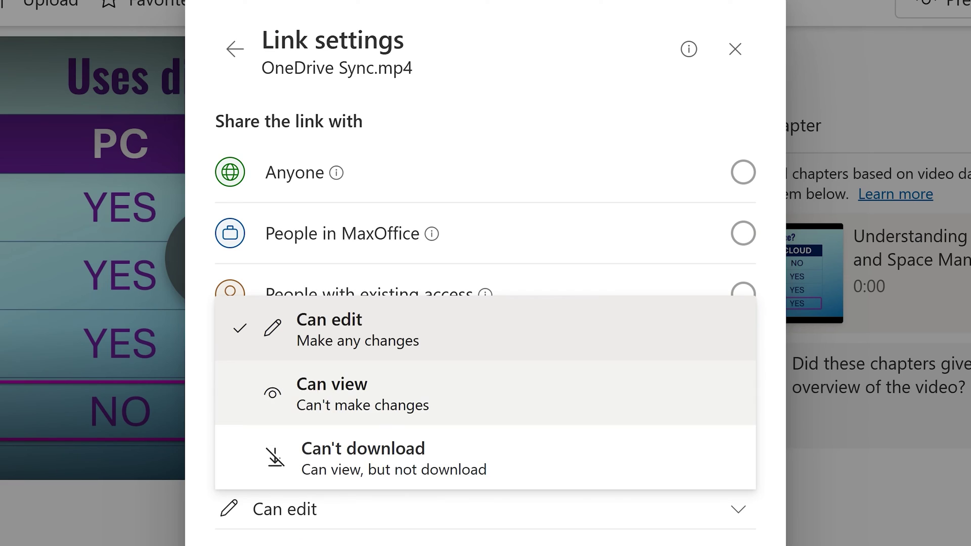
pyautogui.click(486, 393)
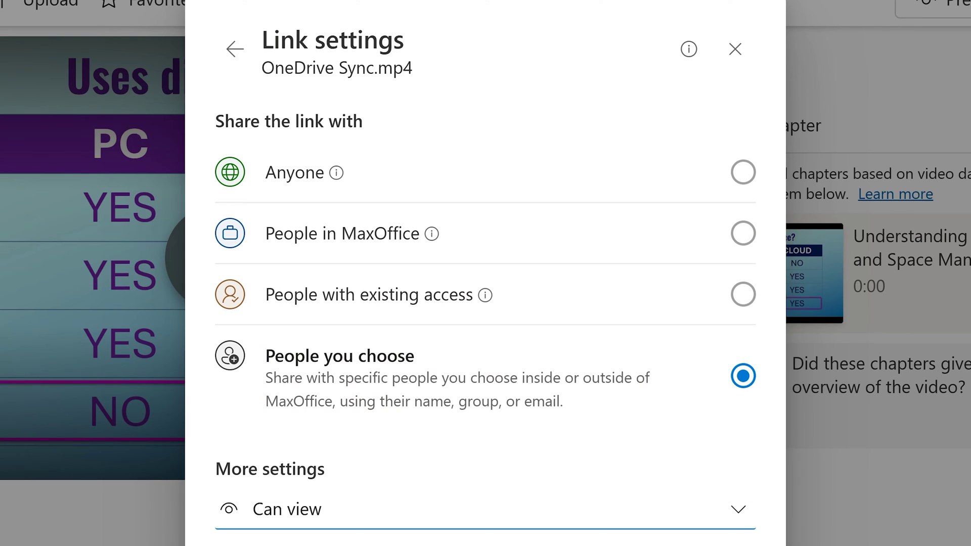